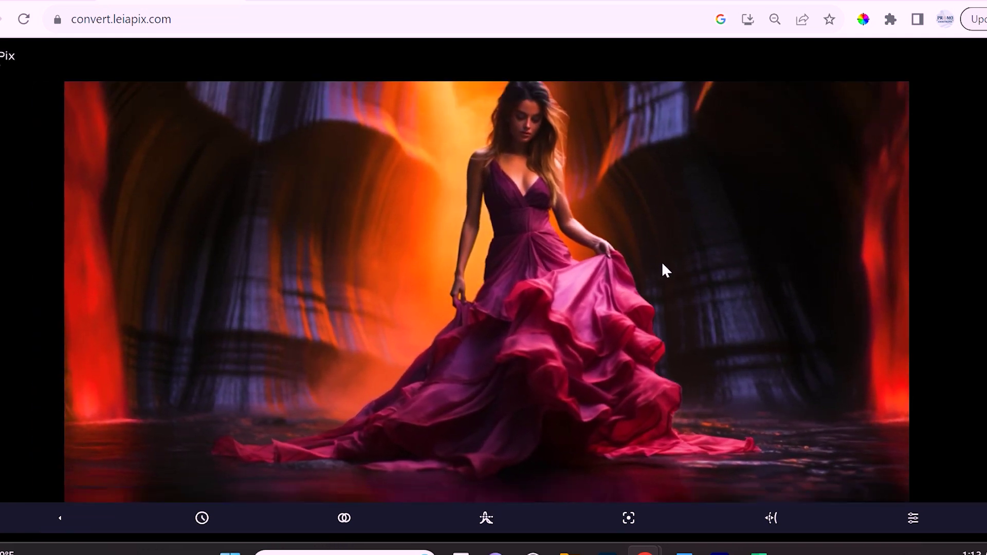
Zoom the browser page in on the LeiaPix Converter start screen.
key("ctrl+plus")
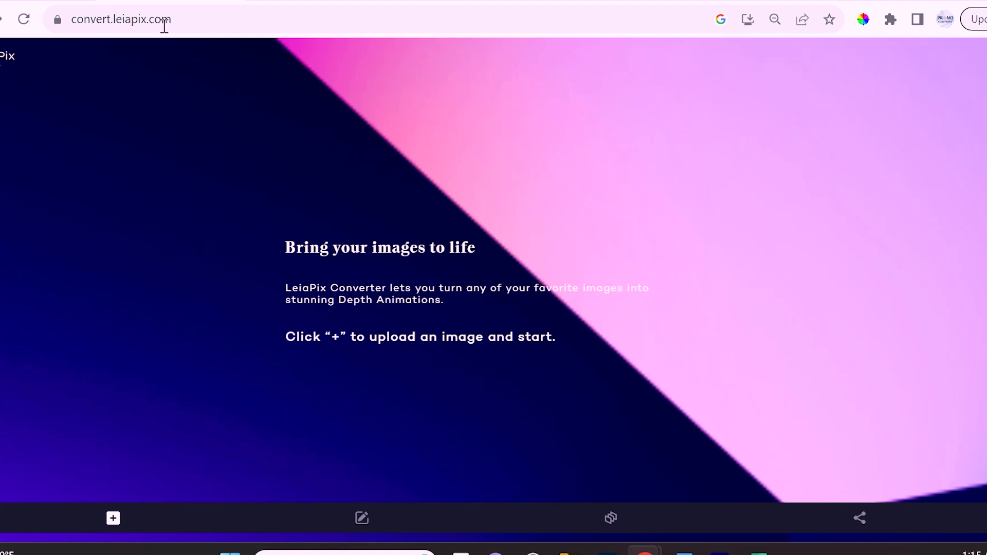
key("ctrl+minus")
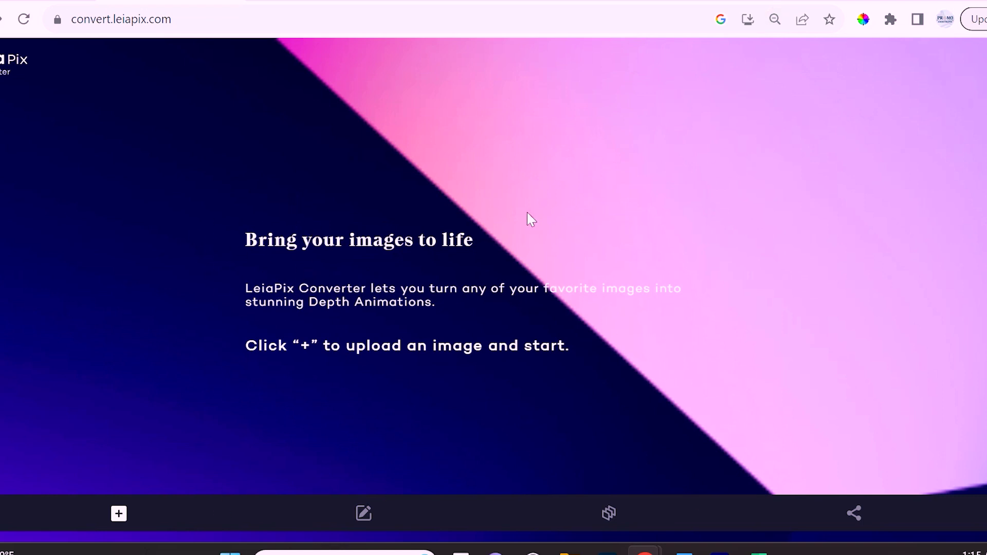
key("ctrl+minus")
key("ctrl+minus")
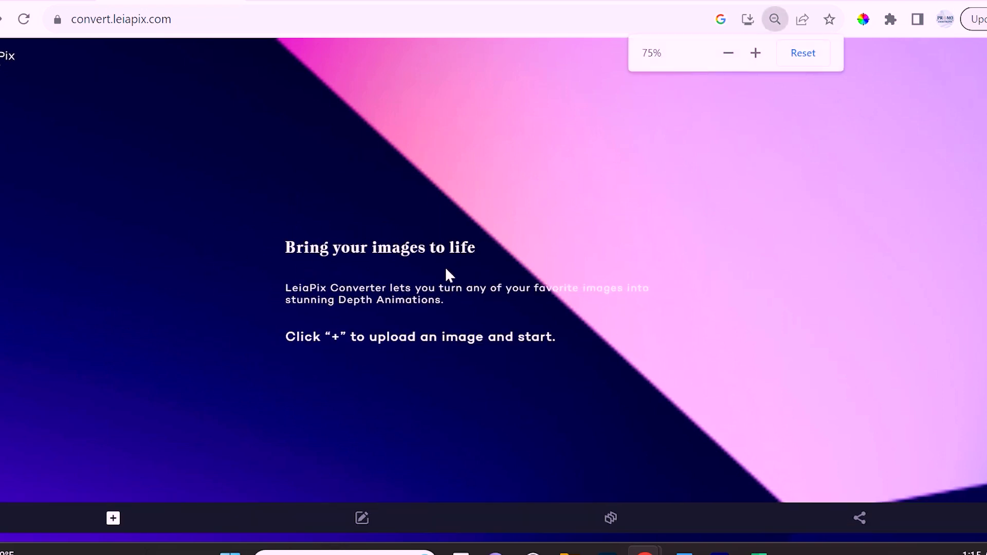
key("ctrl+0")
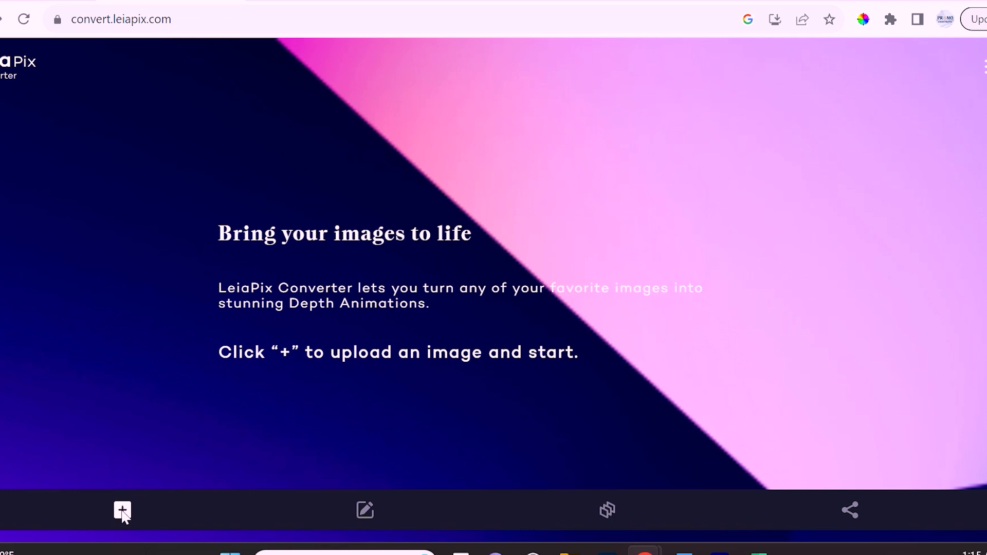
Upload the Woman Dress image from the Downloads folder into LeiaPix.
left_click(122, 510)
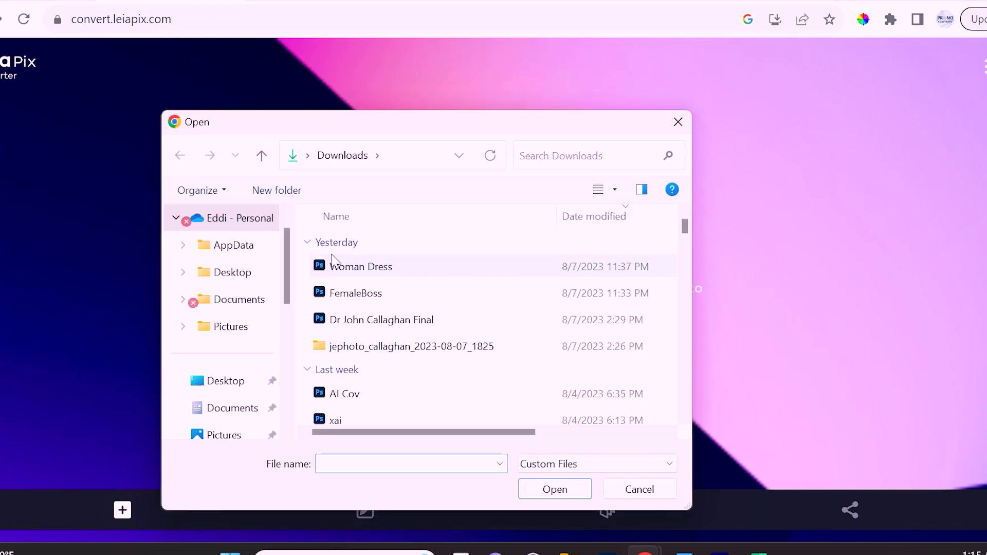
left_click(357, 268)
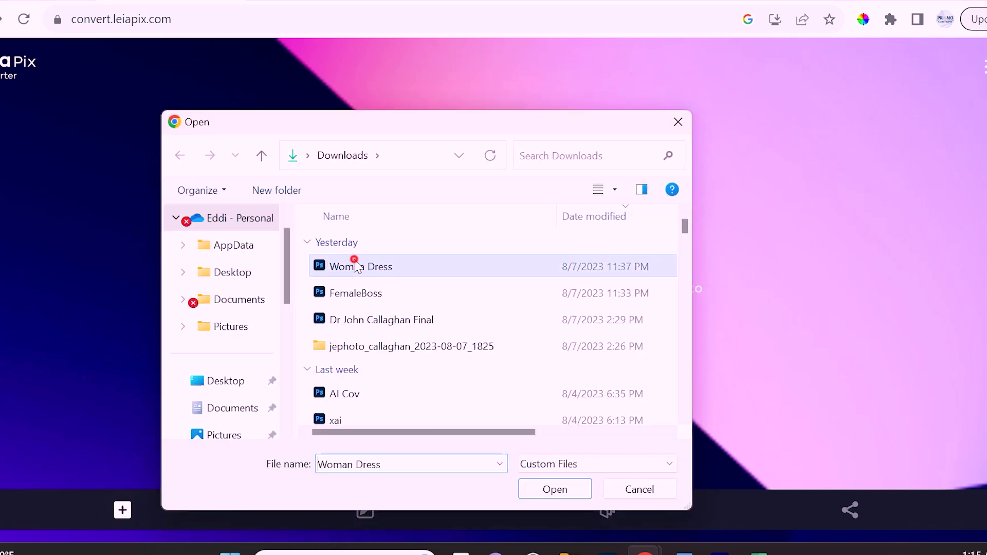
left_click(546, 489)
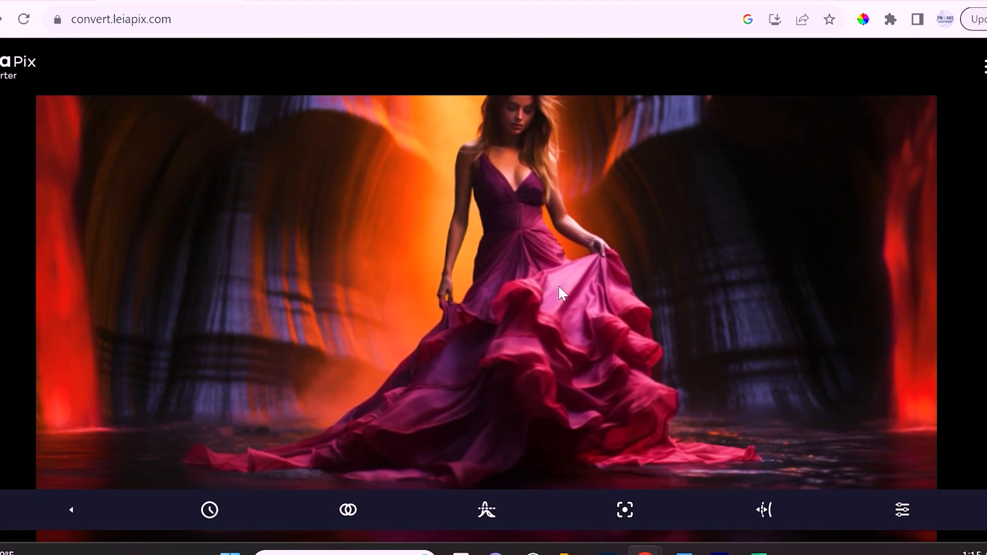
Set the animation length to 3 seconds after first trying 6 seconds.
key("ctrl+minus")
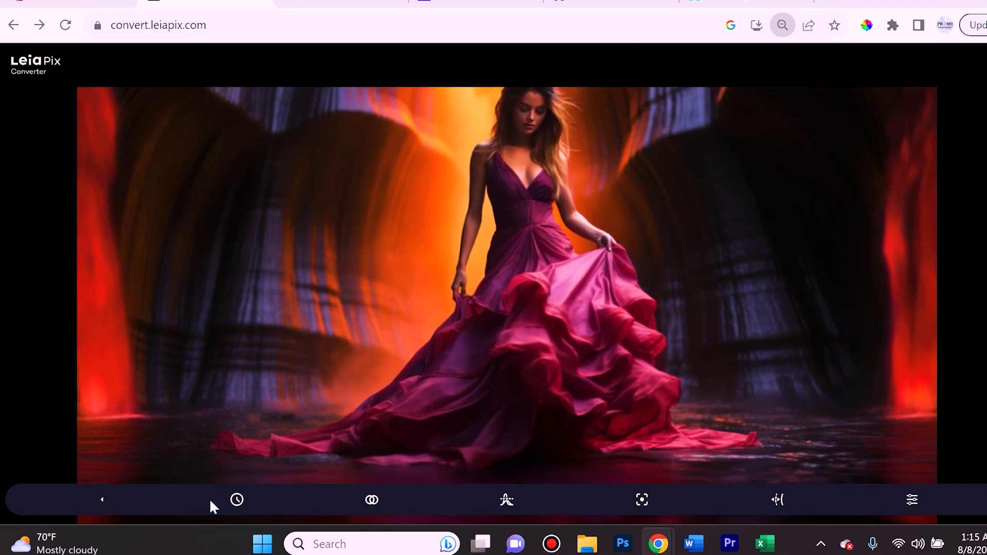
left_click(236, 499)
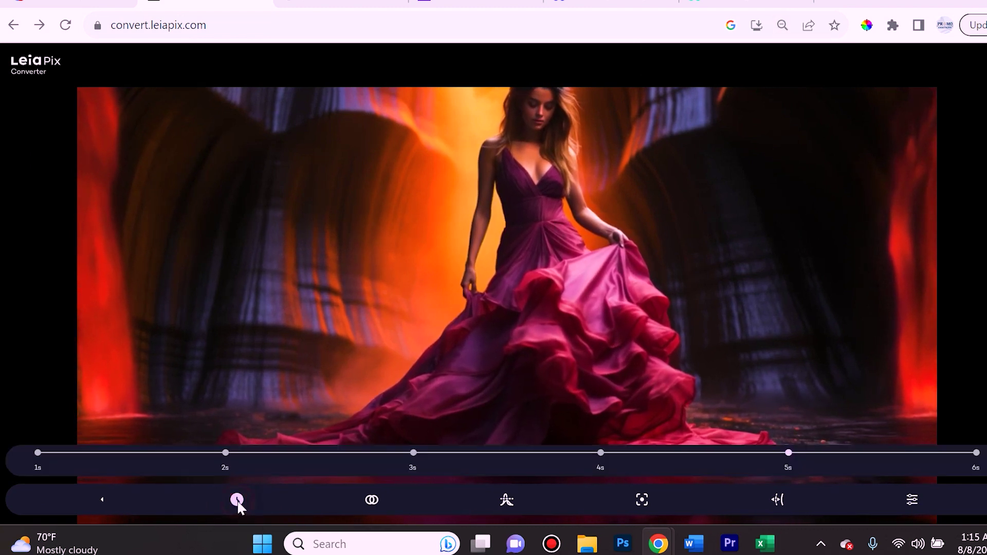
left_click(976, 453)
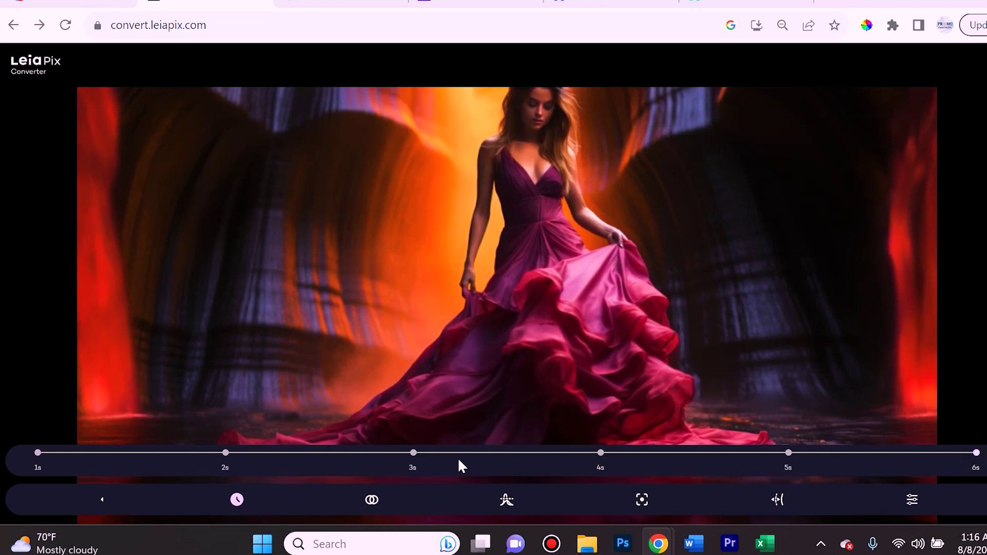
left_click(410, 450)
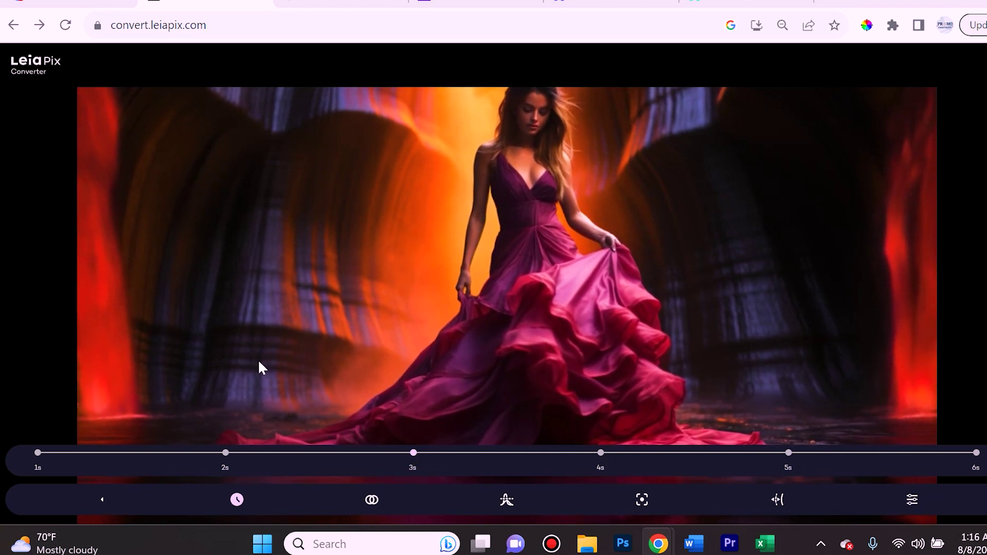
left_click(371, 499)
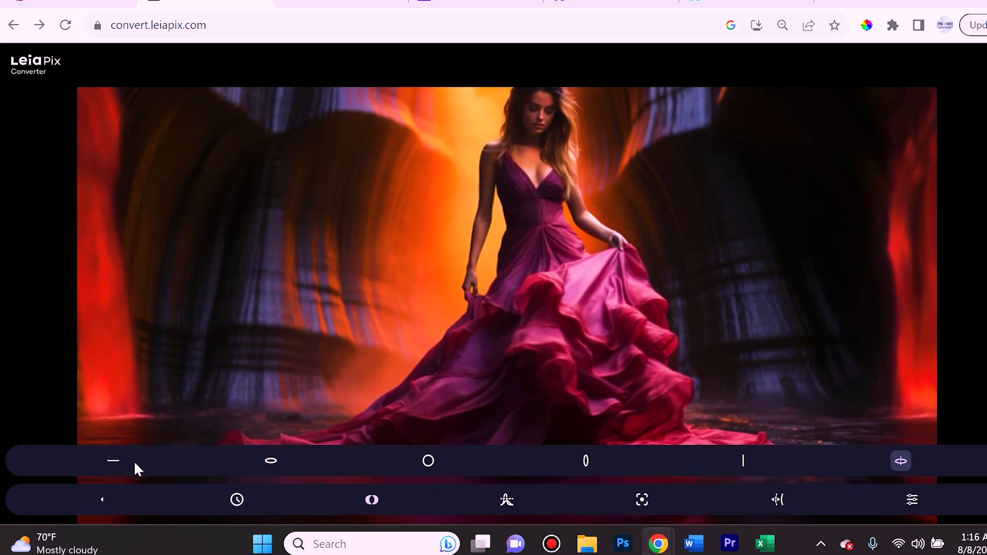
Preview horizontal, elliptical, circular and vertical motion paths, then keep the circular one.
left_click(114, 461)
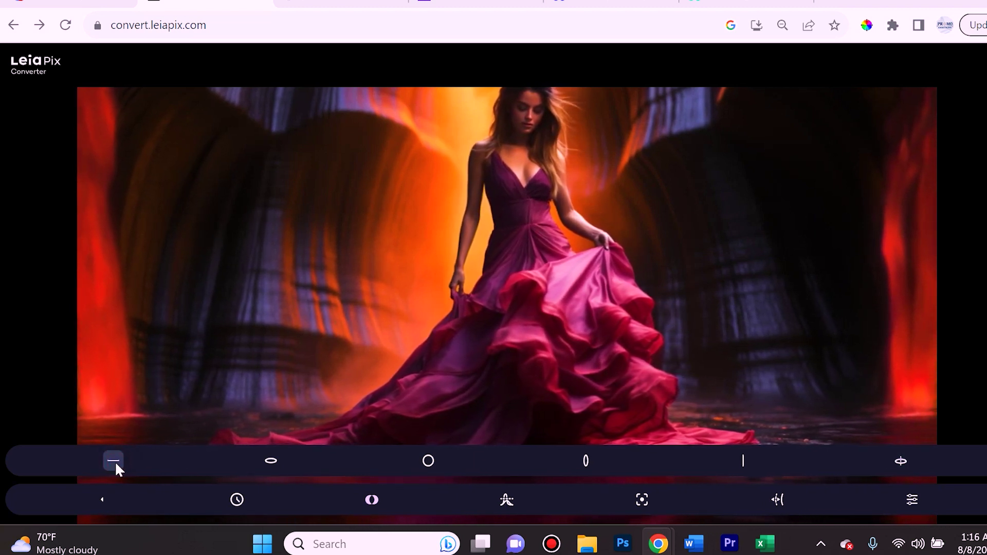
left_click(270, 468)
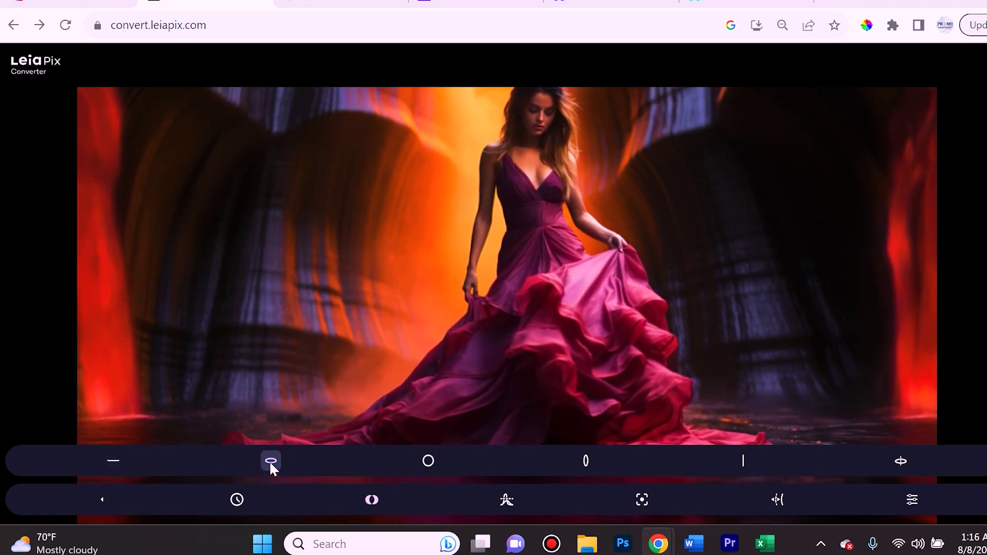
left_click(425, 465)
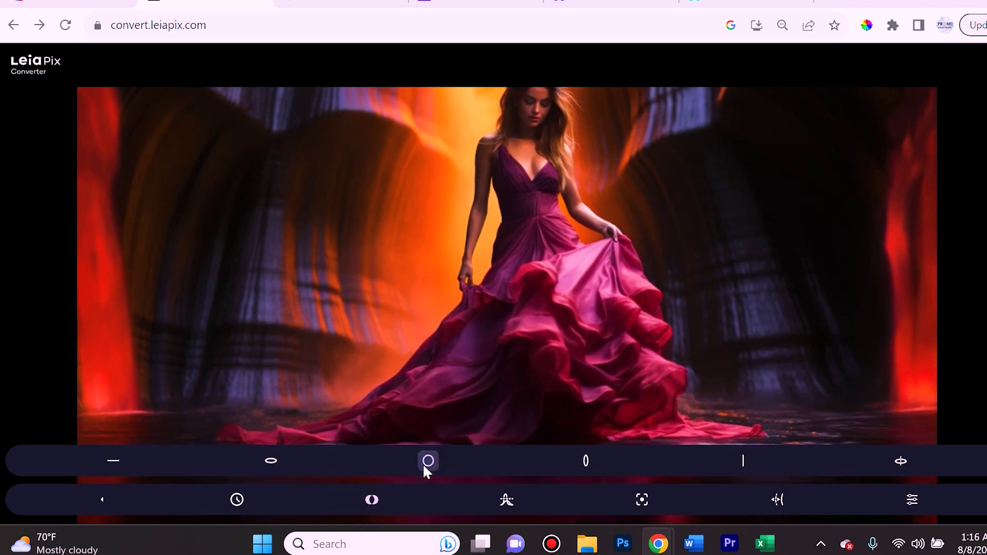
left_click(745, 460)
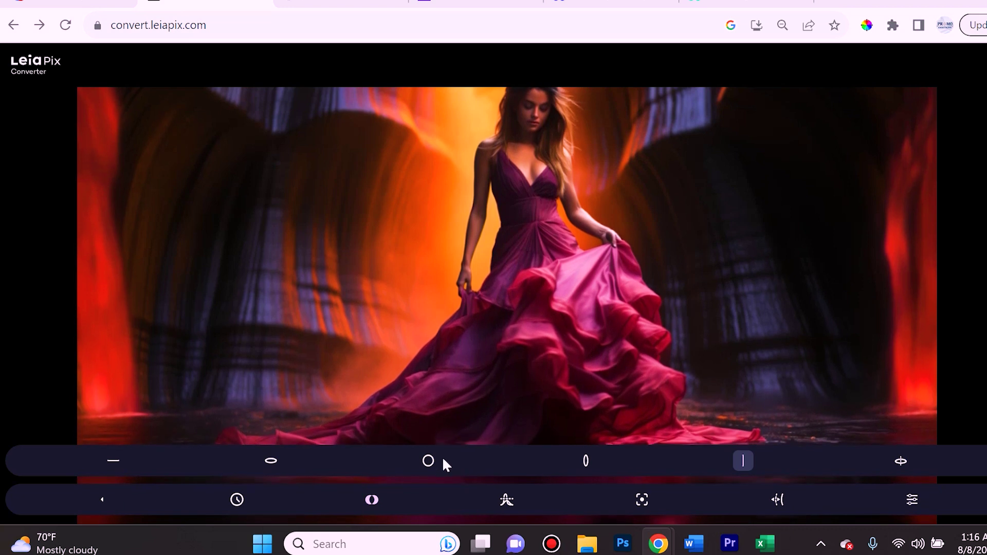
left_click(430, 460)
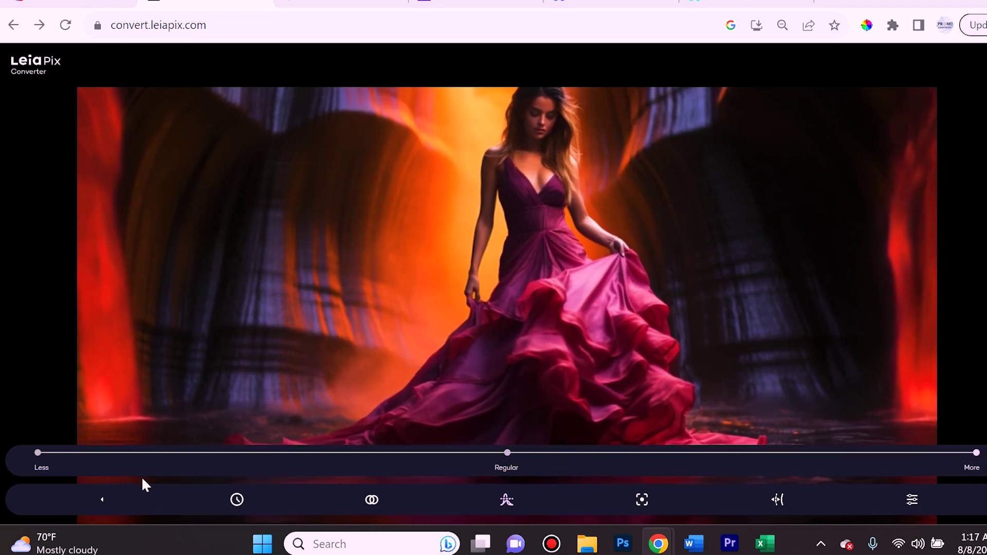
Set motion amount to Less and open the 5-second keyframe's amplitude and phase settings.
left_click(39, 451)
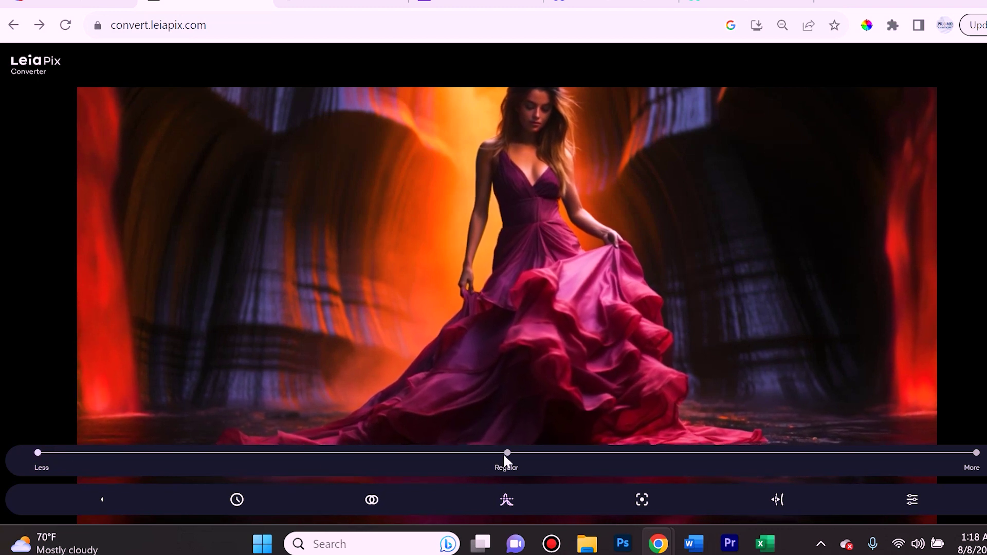
left_click(642, 499)
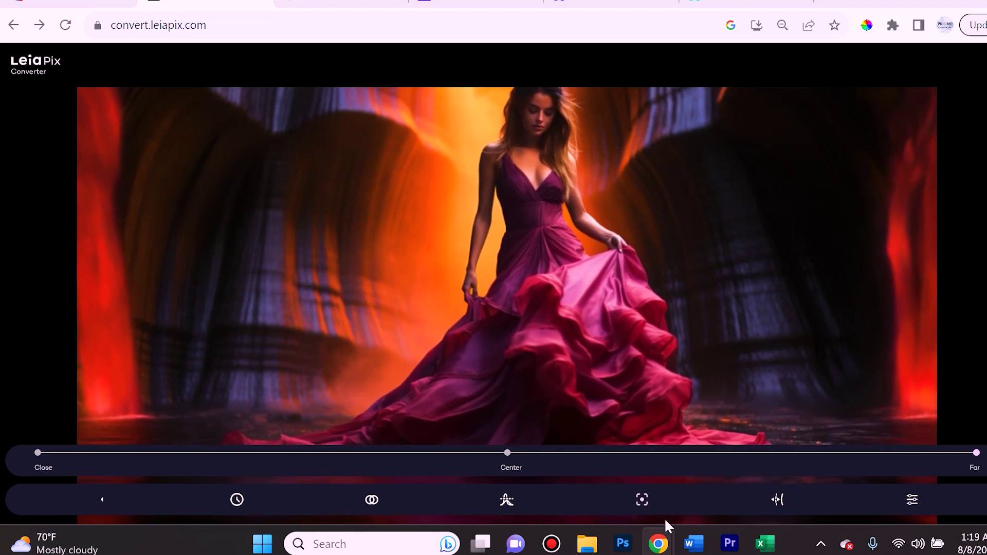
left_click(237, 500)
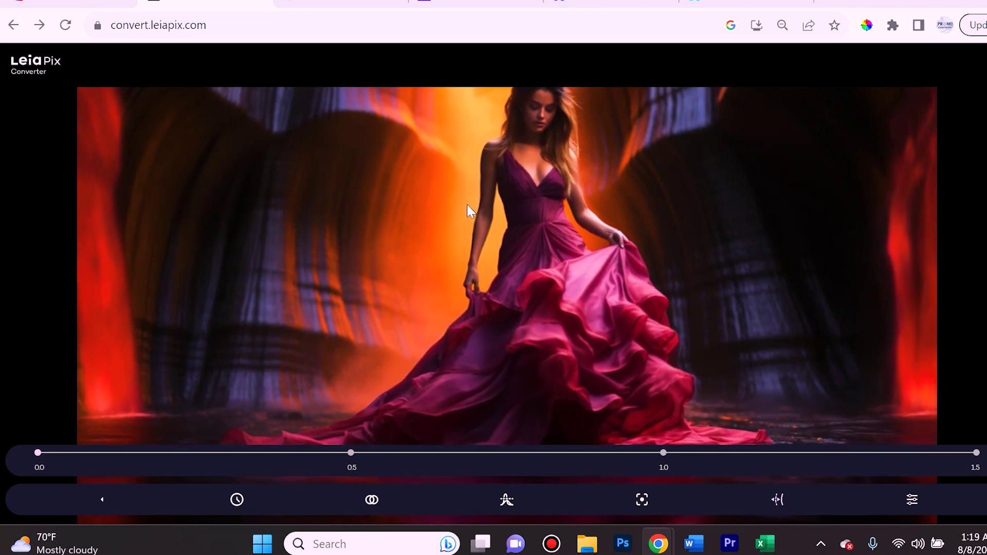
left_click(350, 454)
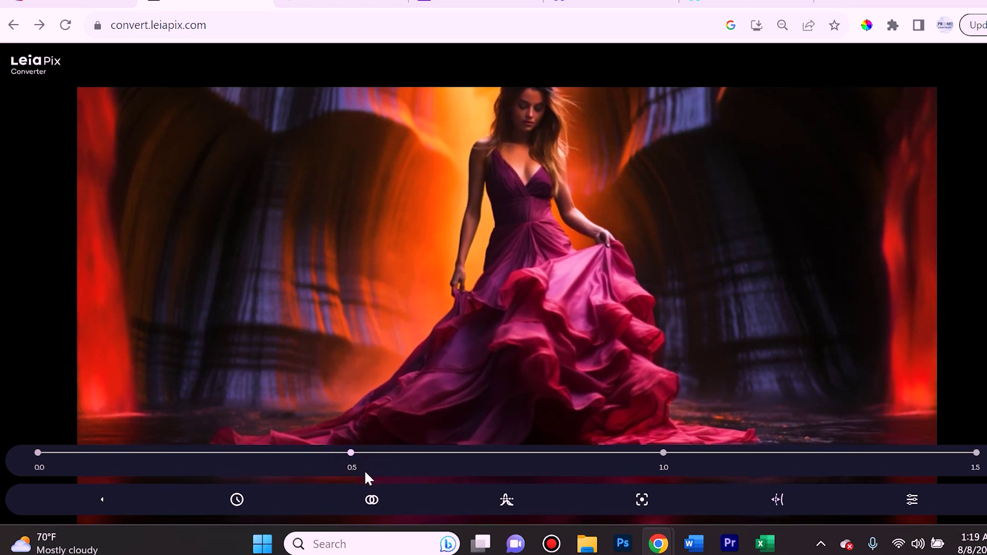
left_click(663, 452)
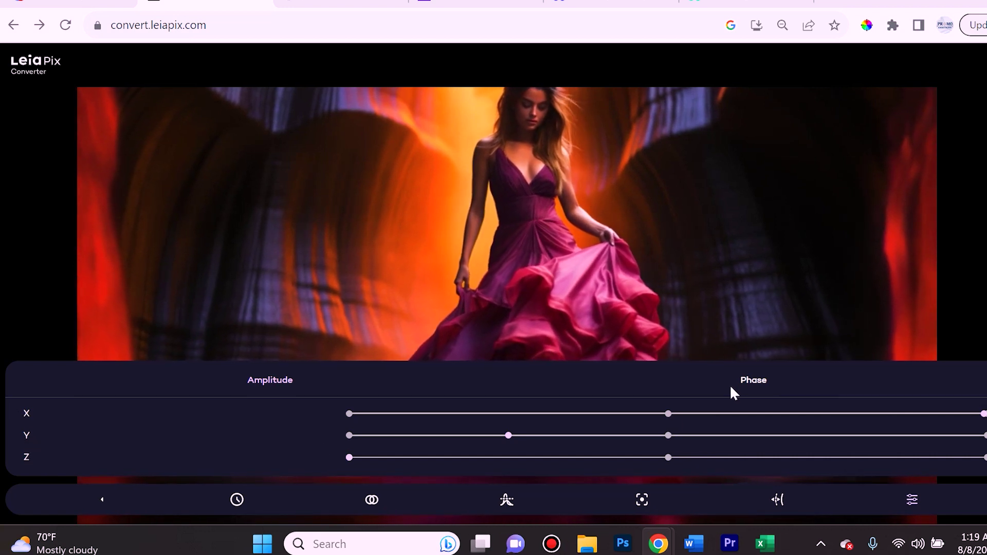
Raise the 5-second keyframe's X phase and lower its Y phase.
left_click_drag(677, 420, 846, 416)
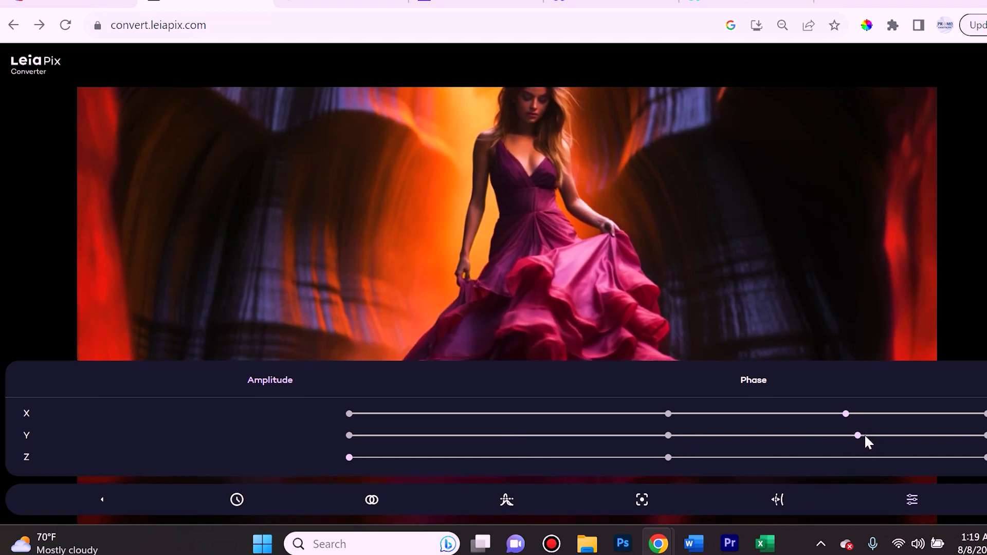
scroll(724, 357, "down", 3)
key("ctrl+minus")
key("ctrl+minus")
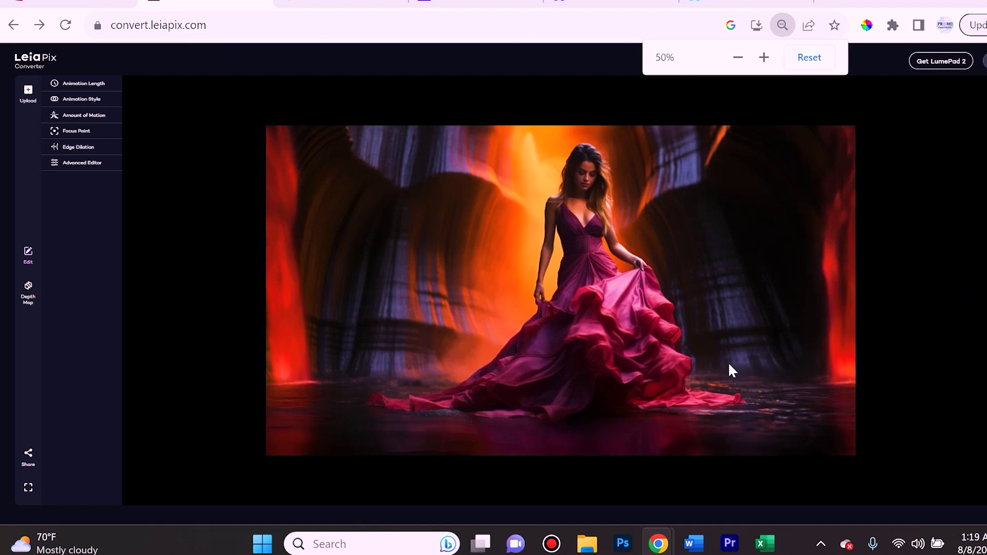
key("ctrl+plus")
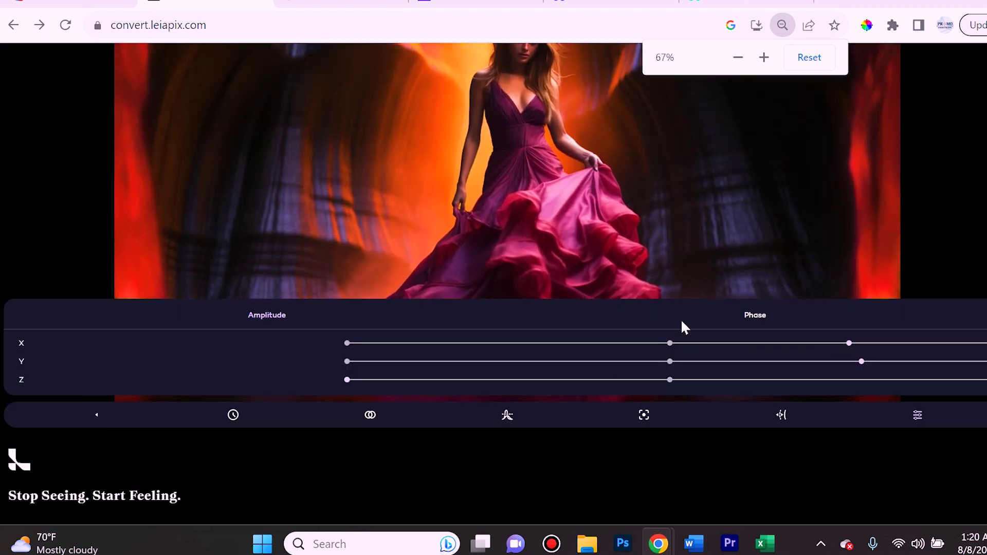
key("ctrl+minus")
key("ctrl+minus")
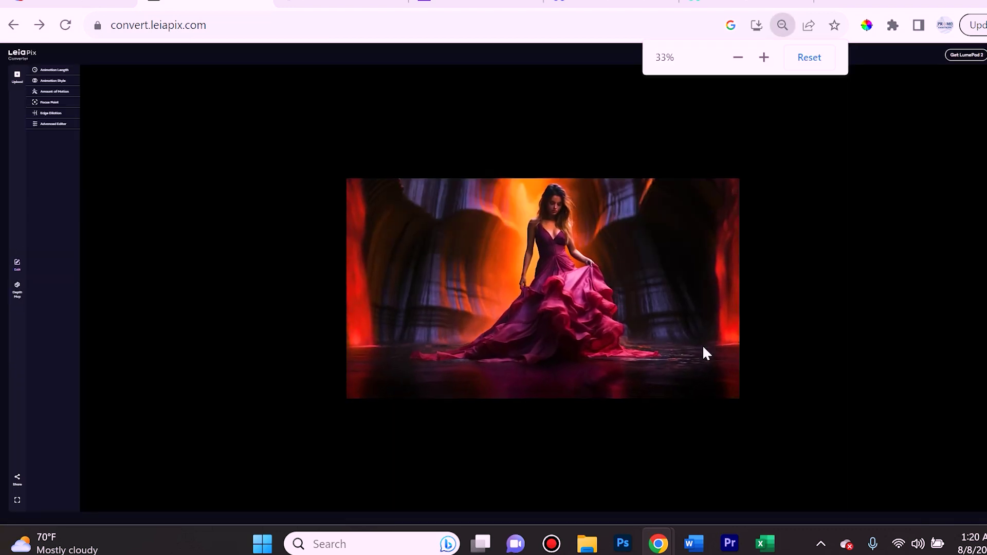
key("ctrl+plus")
key("ctrl+plus")
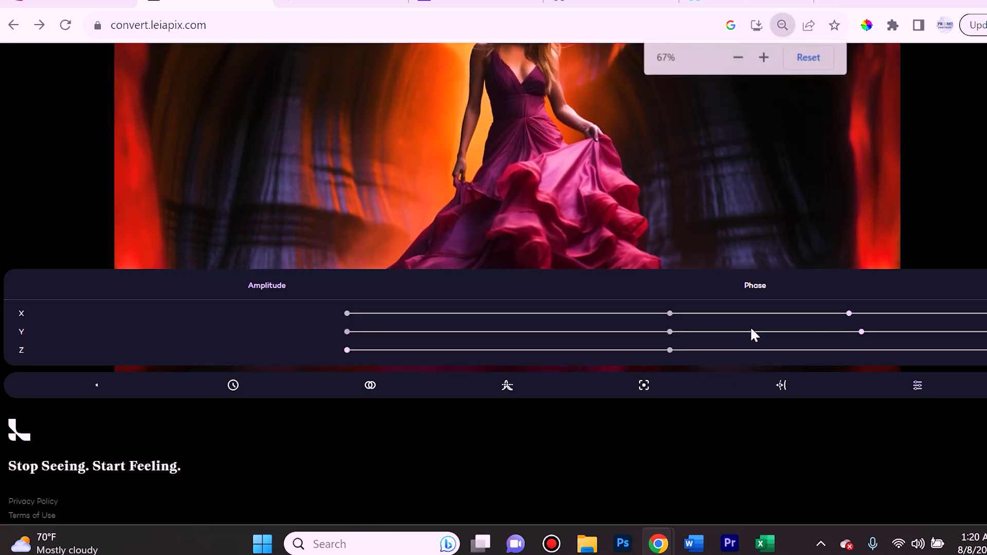
left_click(747, 331)
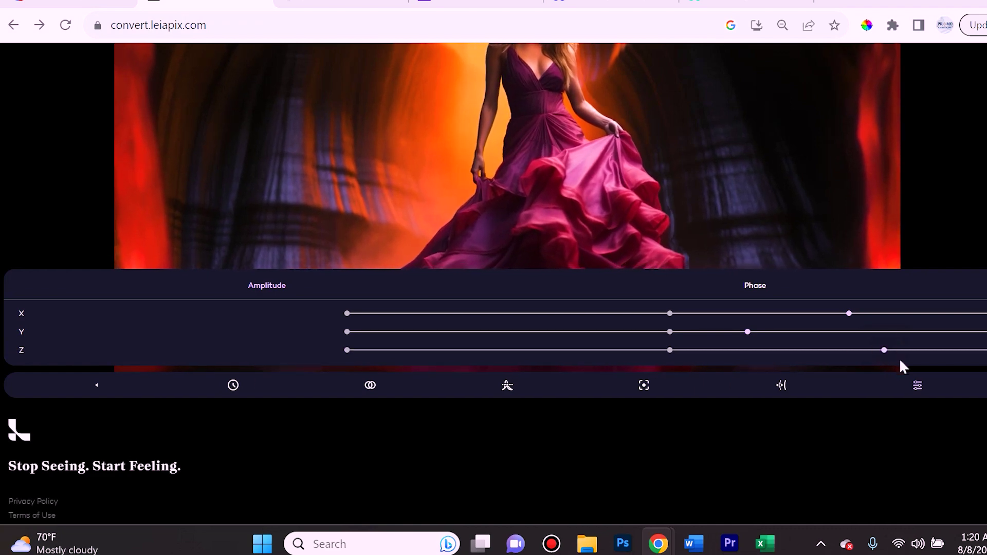
scroll(684, 262, "down", 2)
scroll(710, 311, "up", 4)
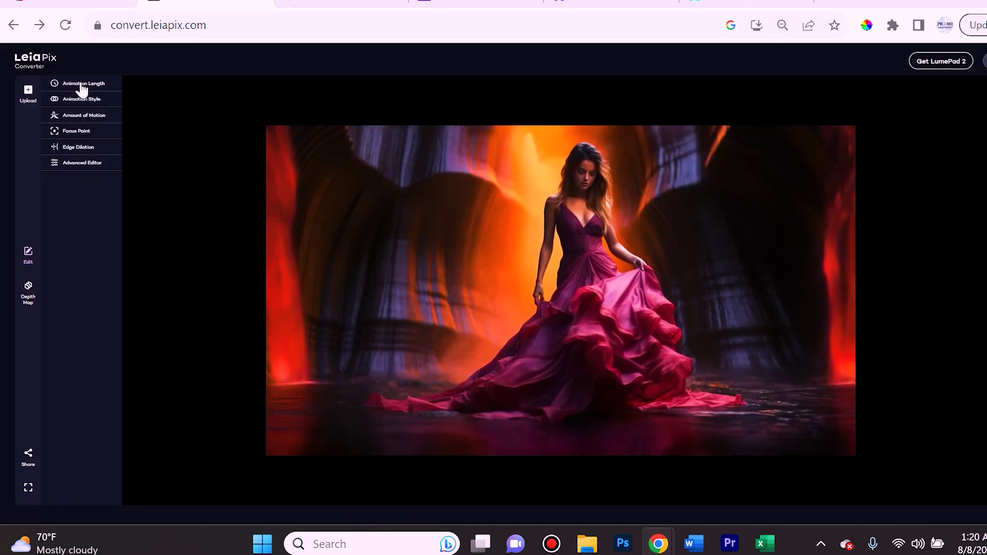
In the Advanced Editor, push Phase-Y to its maximum, then return it to its second stop.
left_click(82, 163)
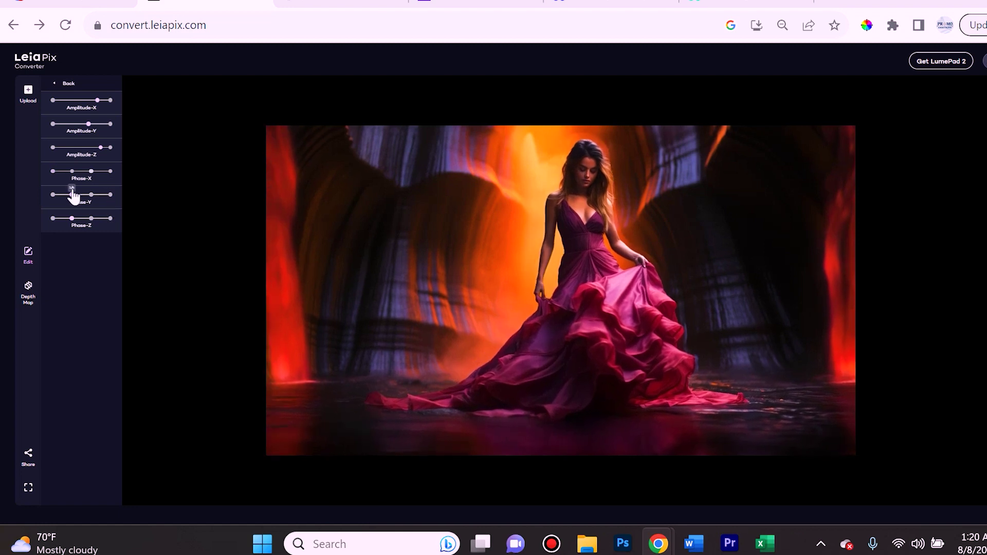
left_click(110, 194)
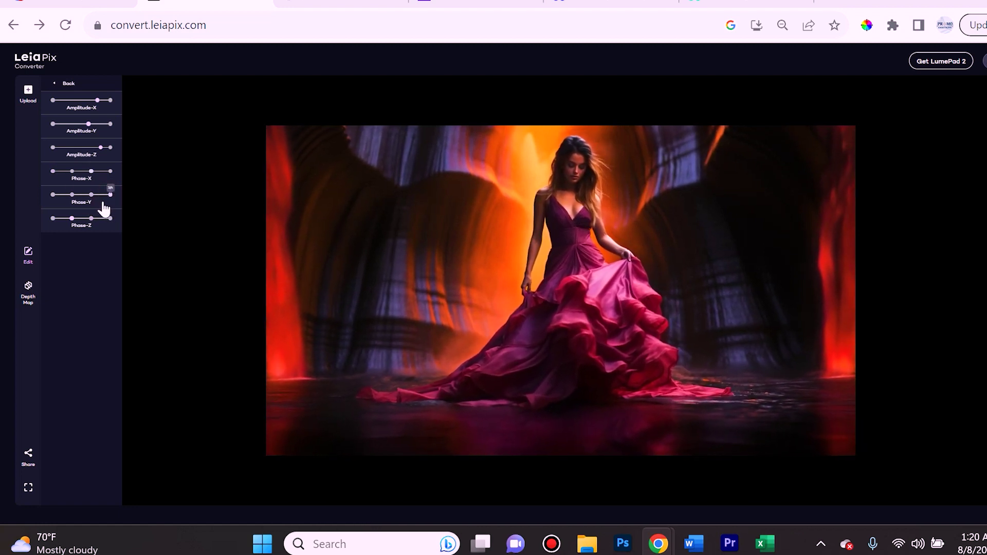
left_click(72, 195)
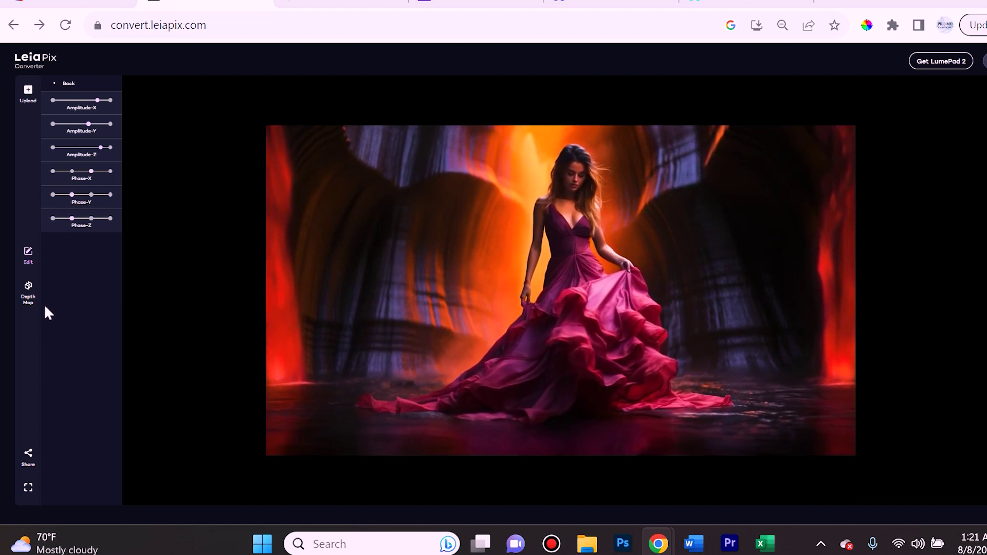
Inspect the image's depth map overlay, then return to the edit view.
left_click(29, 303)
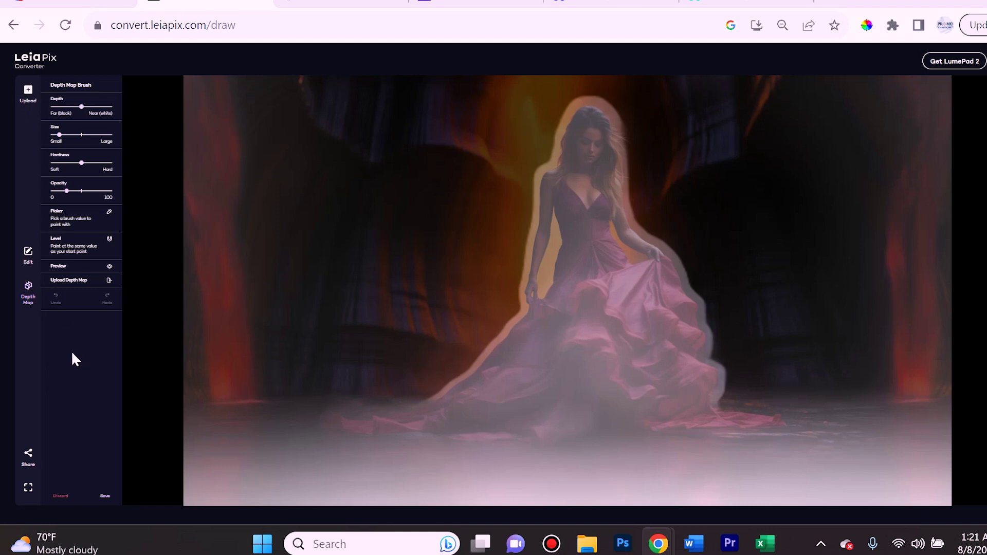
left_click(29, 254)
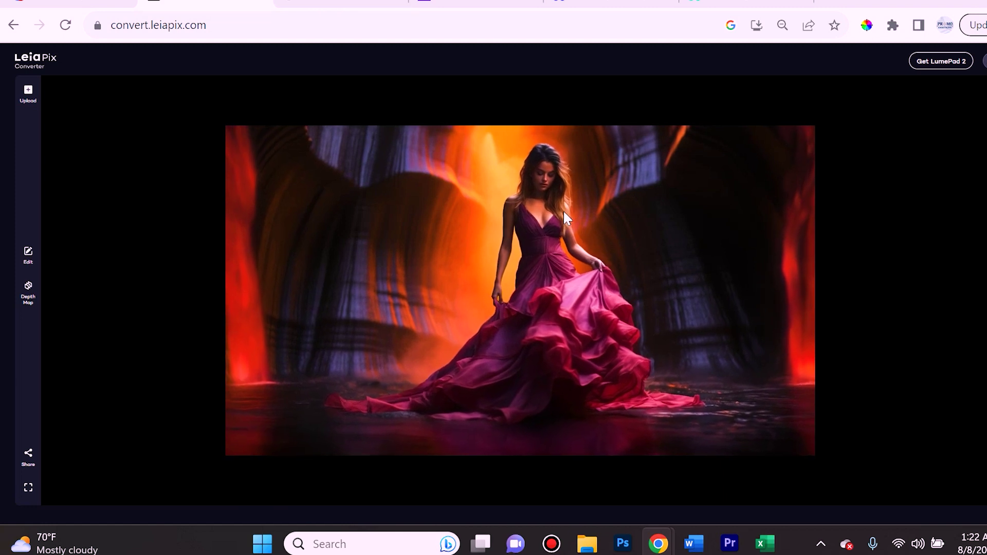
left_click(698, 5)
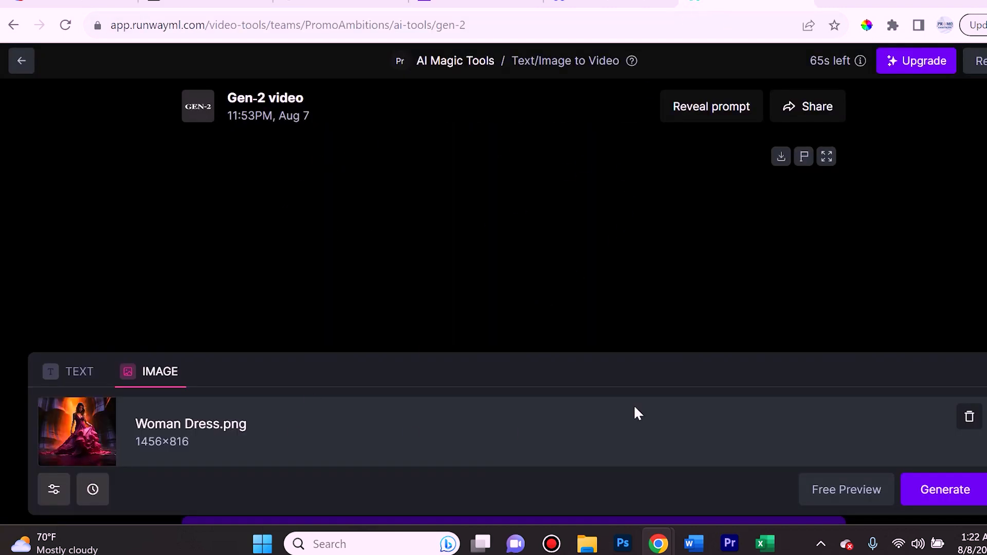
left_click(202, 261)
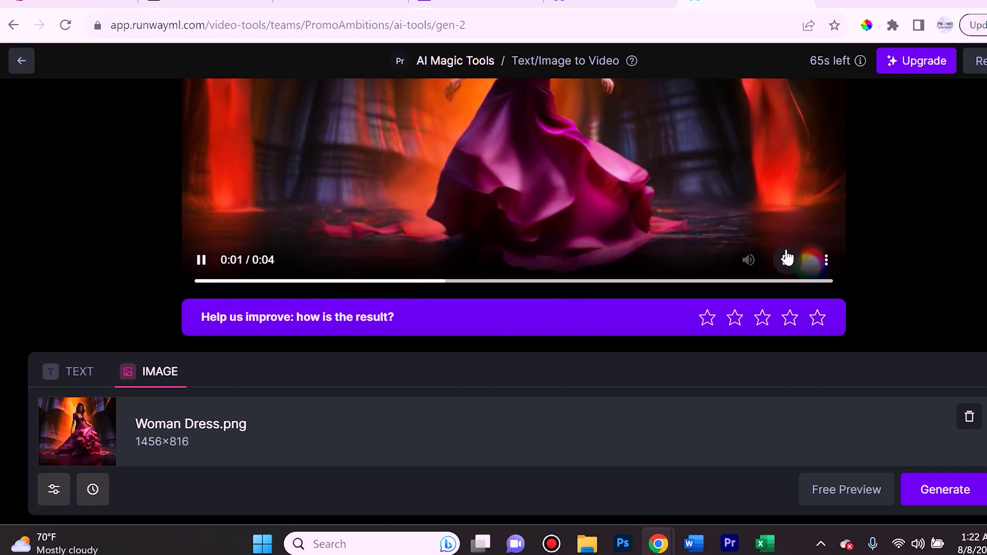
left_click(787, 259)
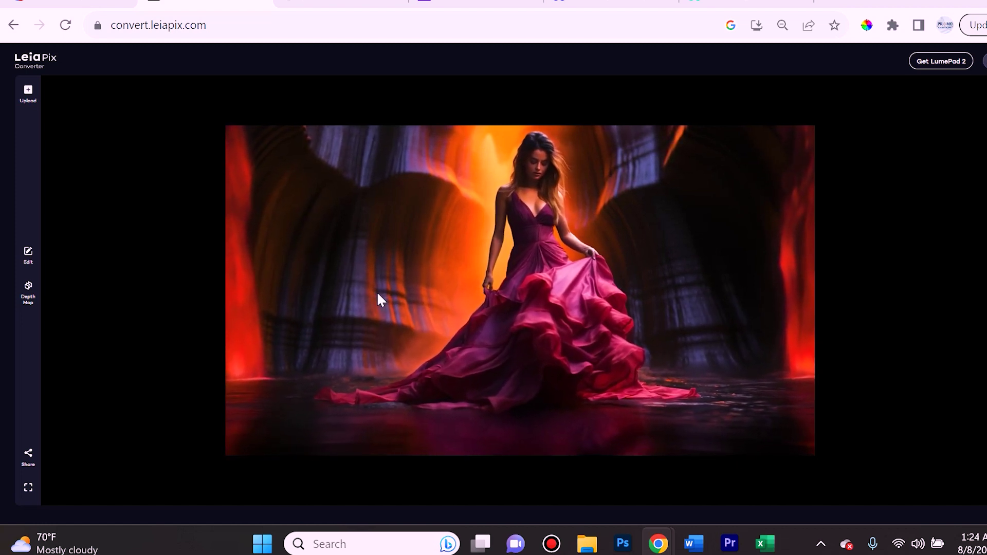
Compare against the original Midjourney image in Discord, then return to LeiaPix.
key("ctrl+Tab")
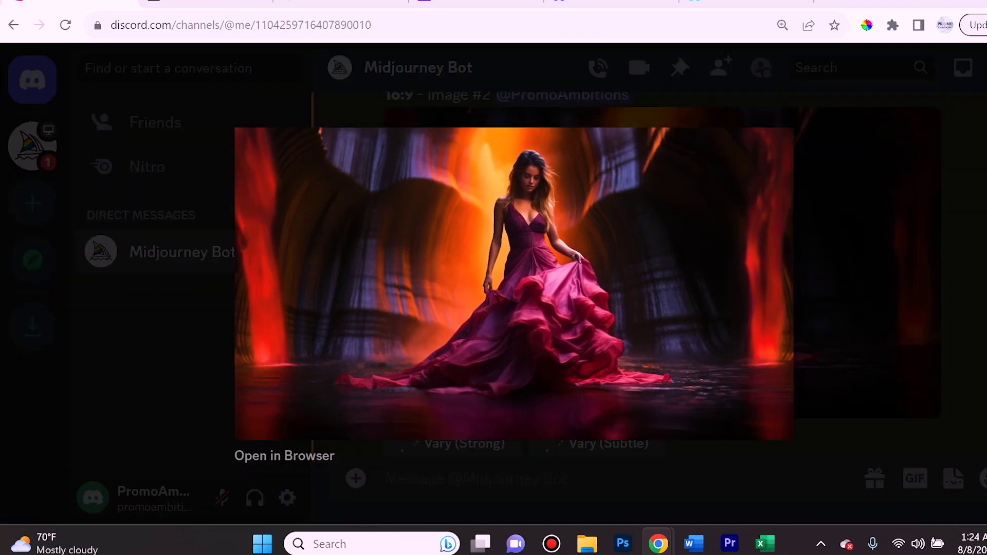
left_click(226, 5)
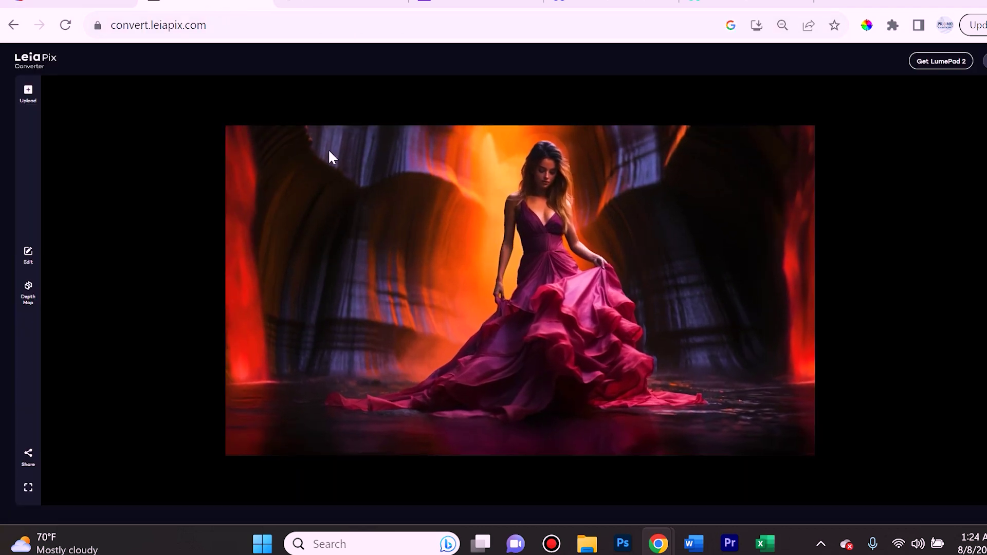